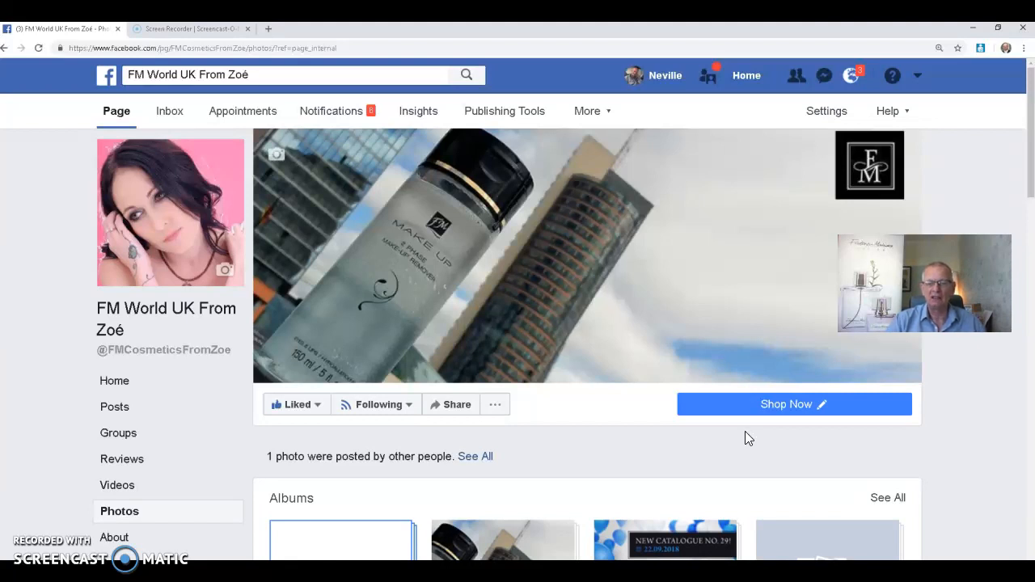
pyautogui.click(783, 404)
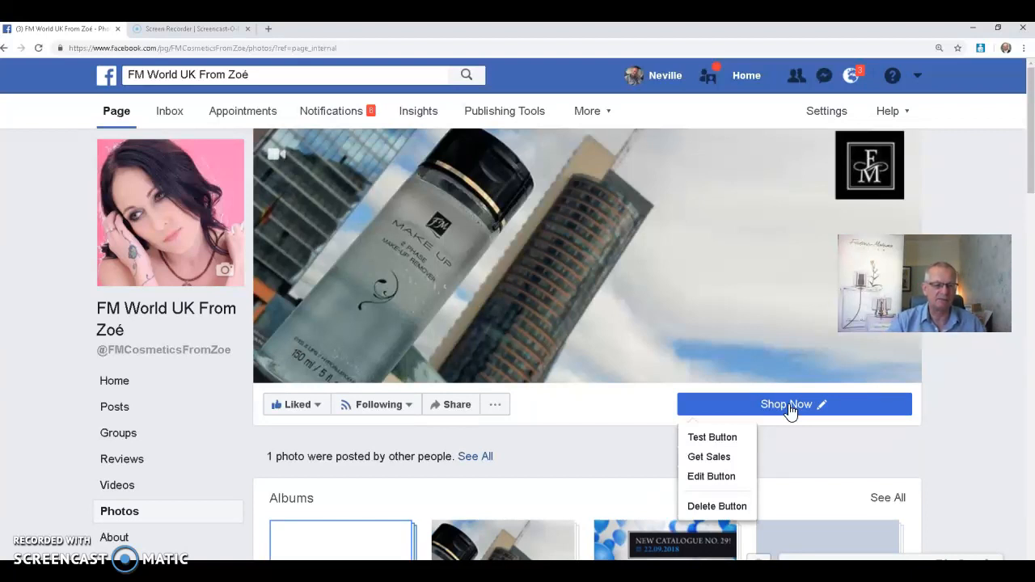
pyautogui.click(594, 430)
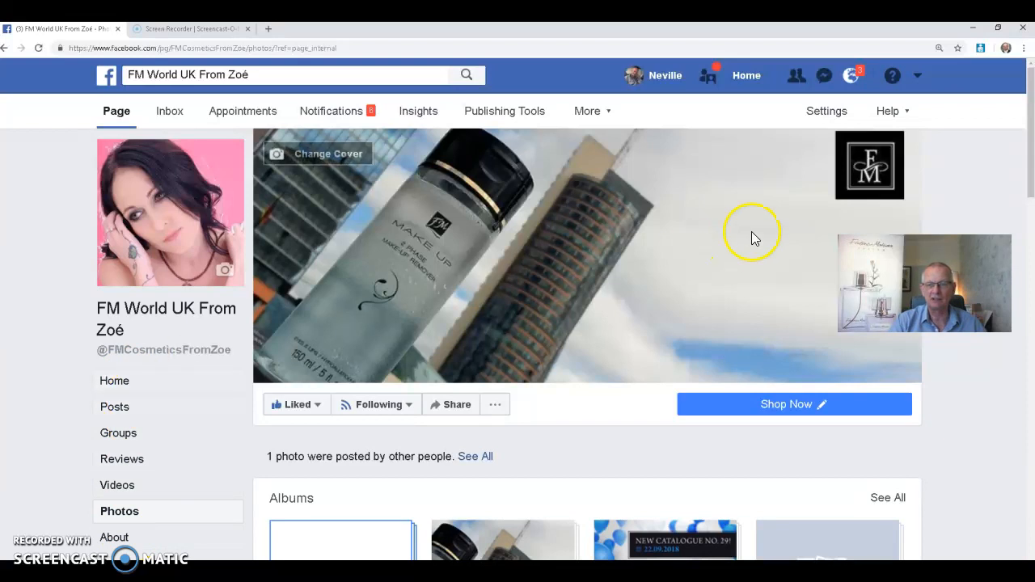
# Step: Apply the Shopping template to the page in its Templates and Tabs settings
pyautogui.click(823, 115)
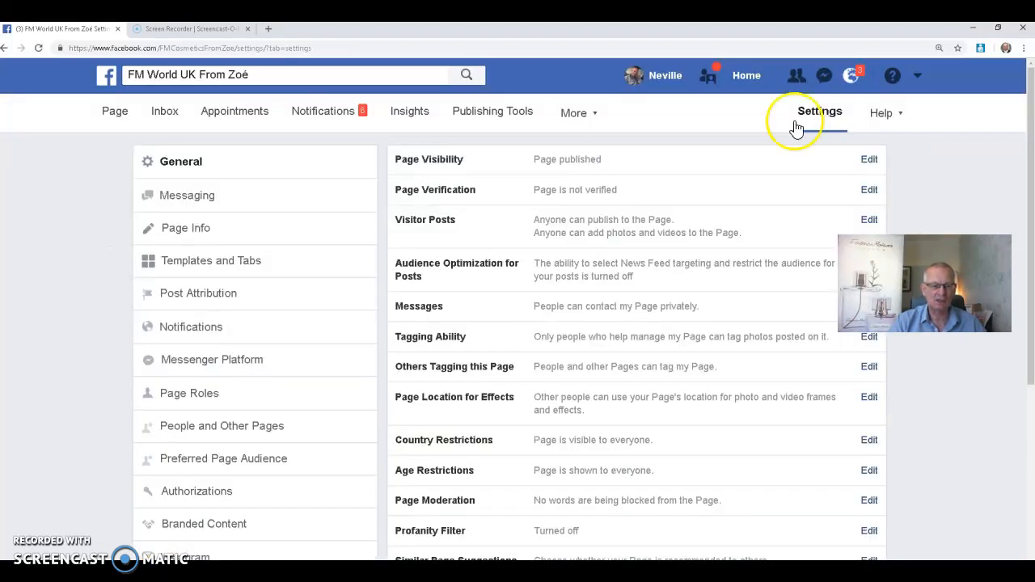
pyautogui.click(209, 270)
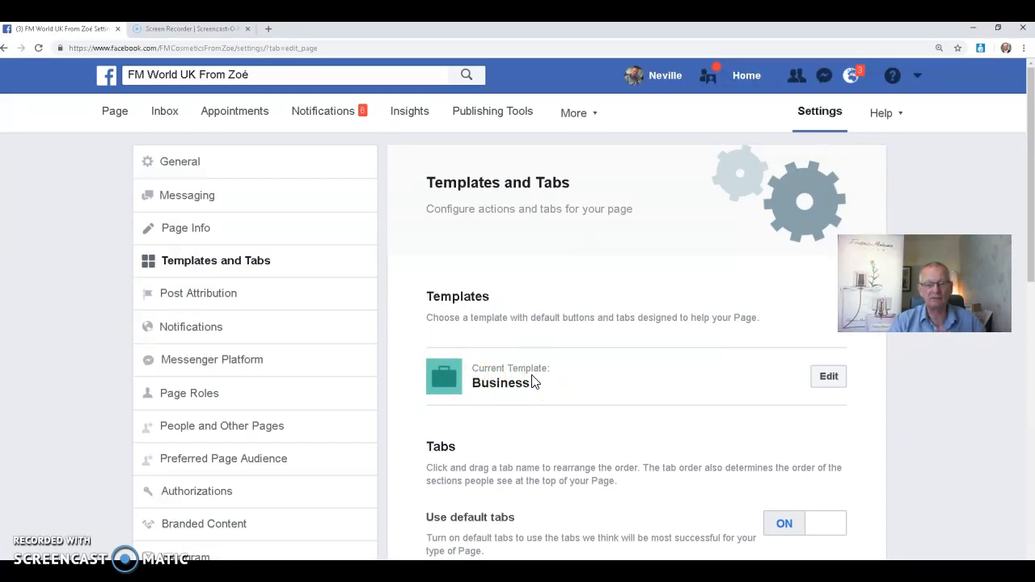
pyautogui.click(826, 377)
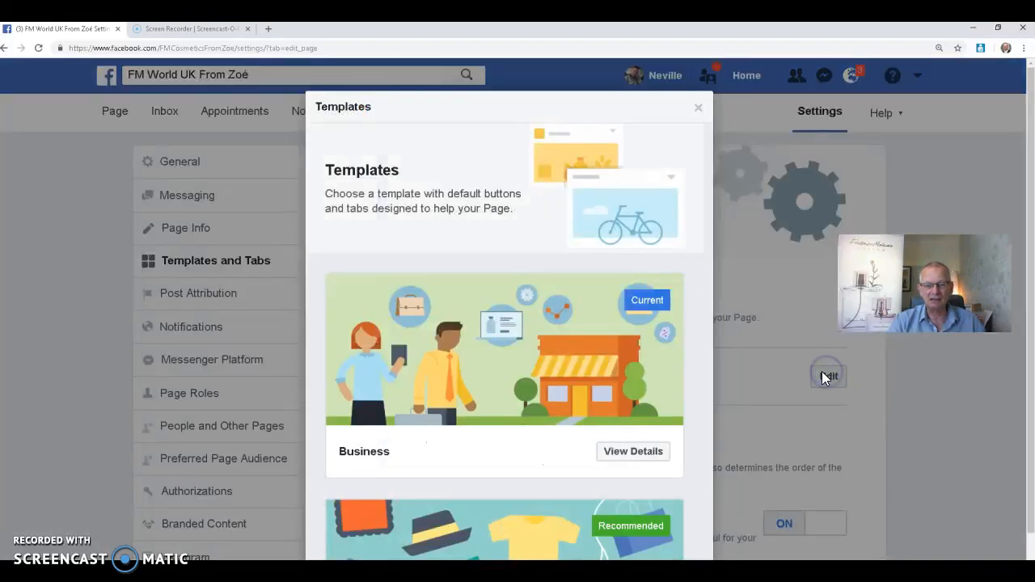
pyautogui.scroll(-2, 508, 262)
pyautogui.scroll(-3, 507, 260)
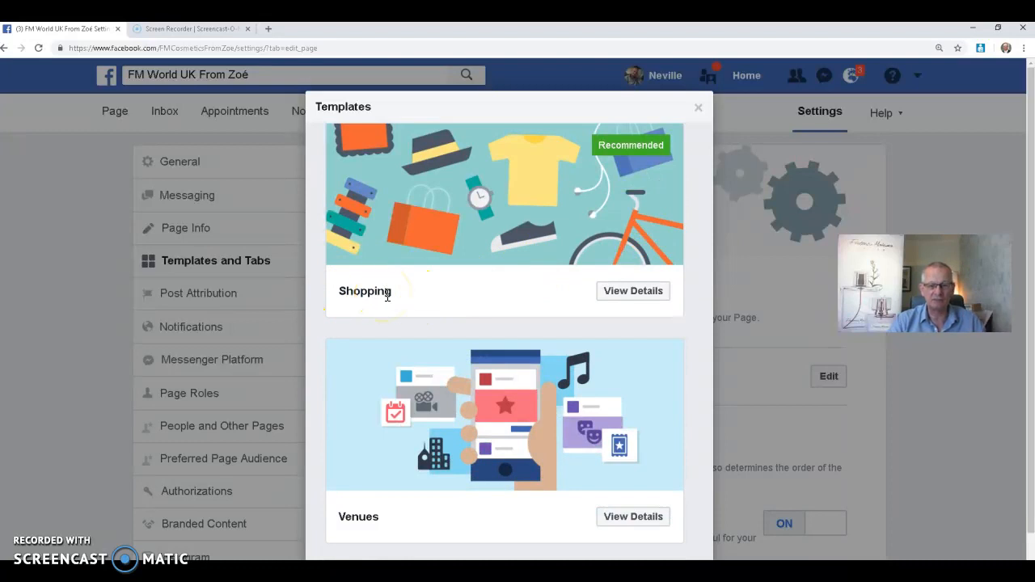
pyautogui.click(621, 293)
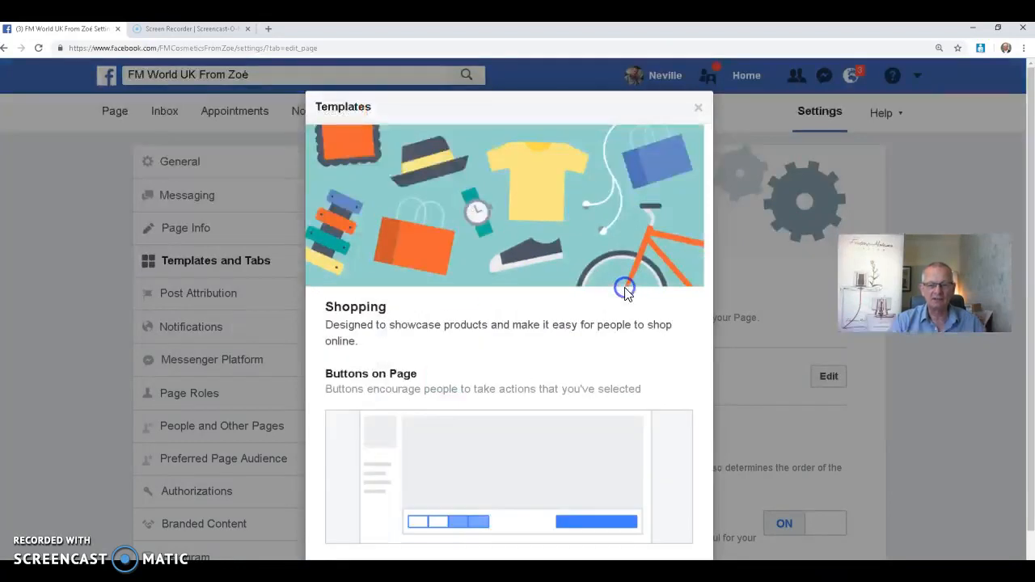
pyautogui.scroll(-10, 630, 288)
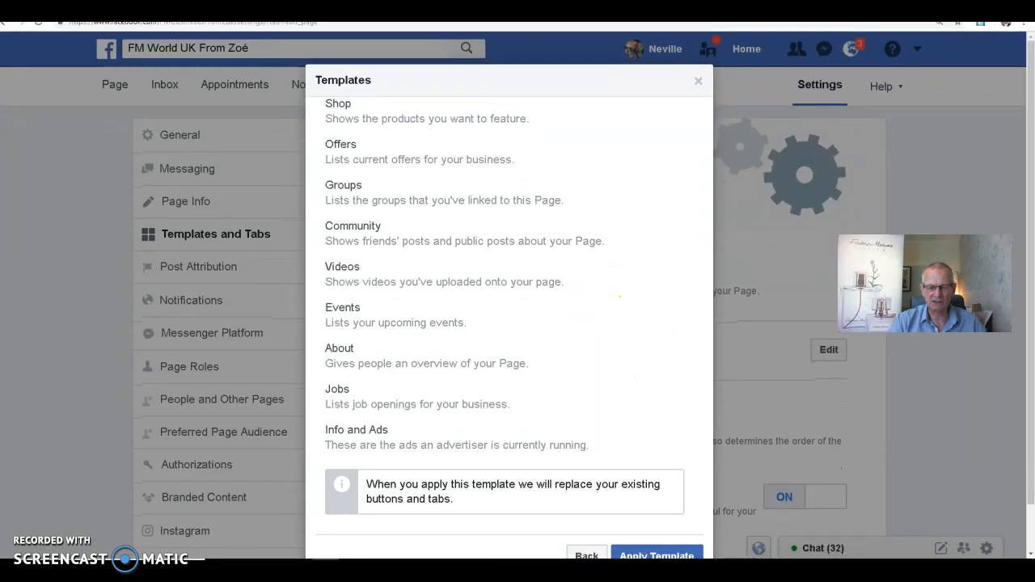
pyautogui.click(671, 556)
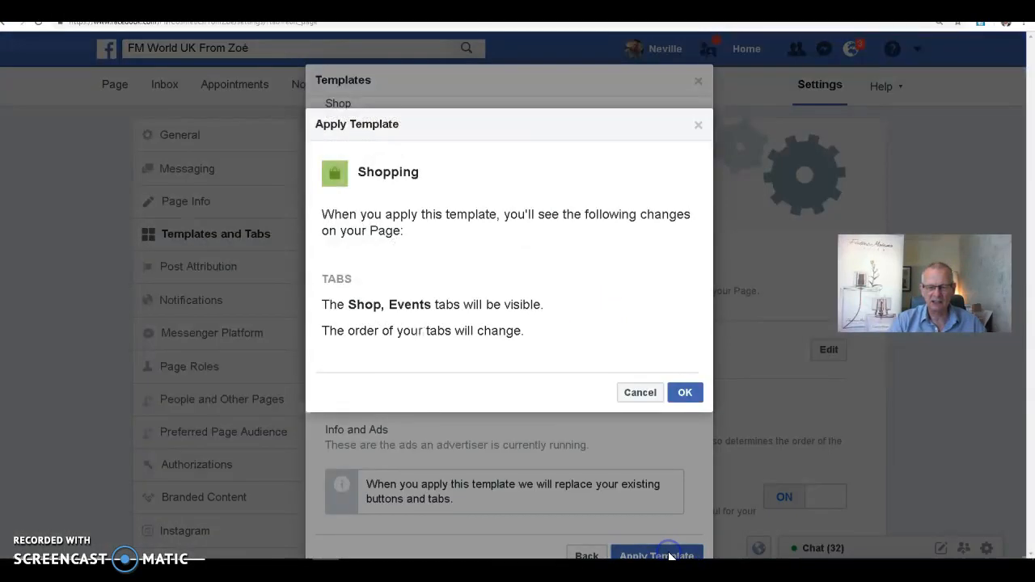
pyautogui.click(690, 395)
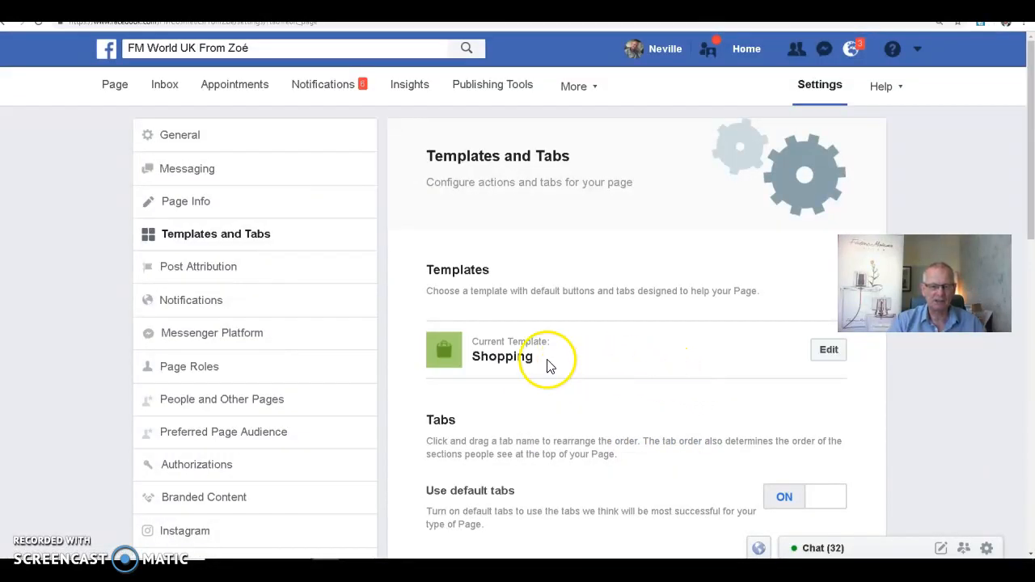
# Step: Return to the page from the settings and open its Shop section at the product area
pyautogui.click(114, 86)
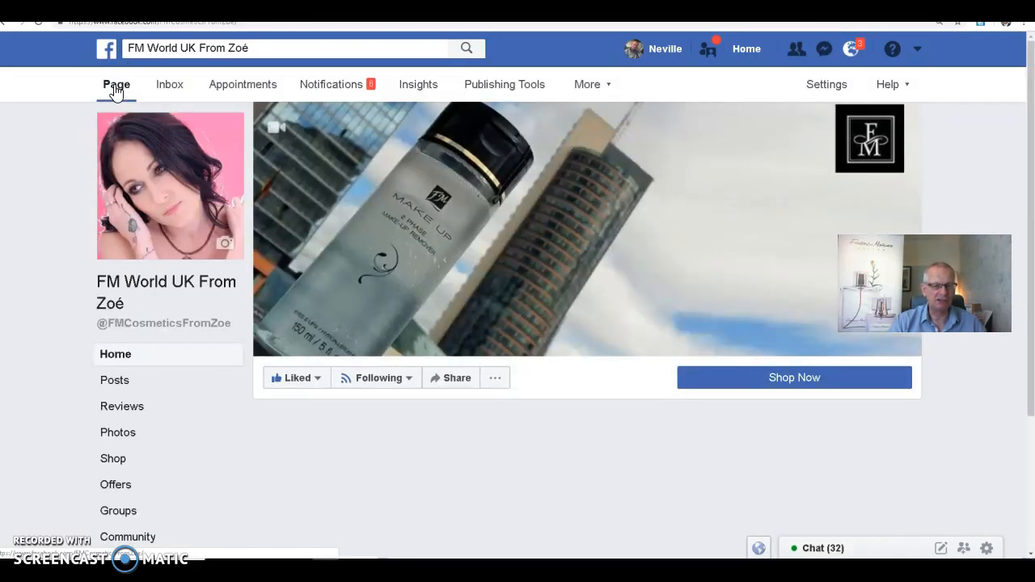
pyautogui.click(111, 459)
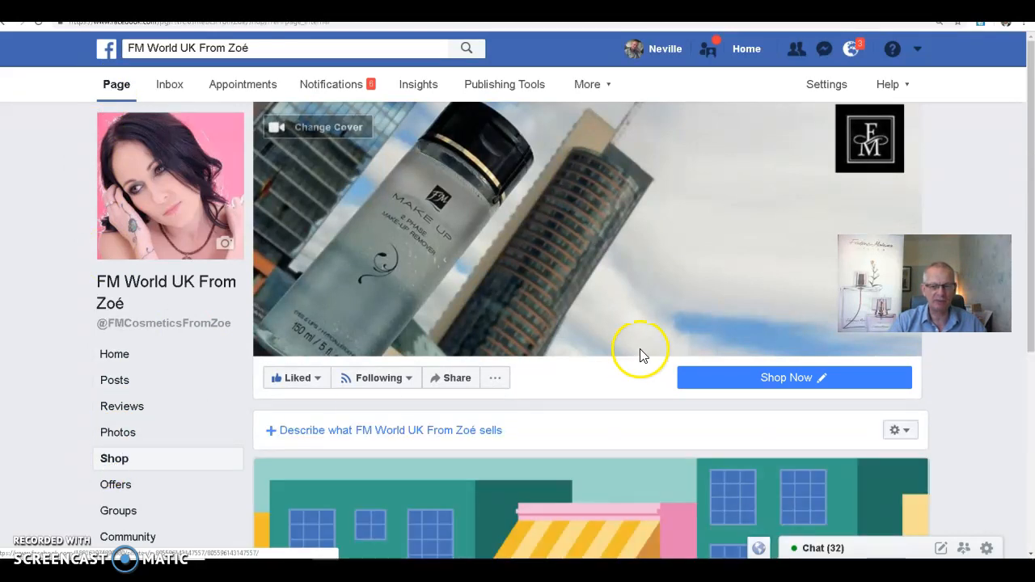
pyautogui.scroll(-3, 635, 355)
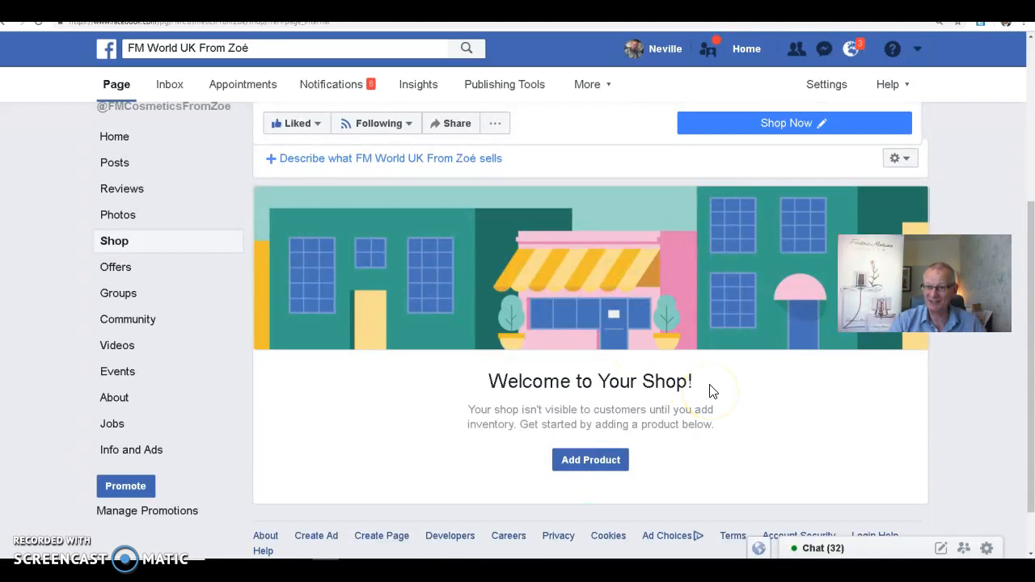
# Step: Start a new shop product and add the perfume photo uploaded from the computer
pyautogui.click(593, 459)
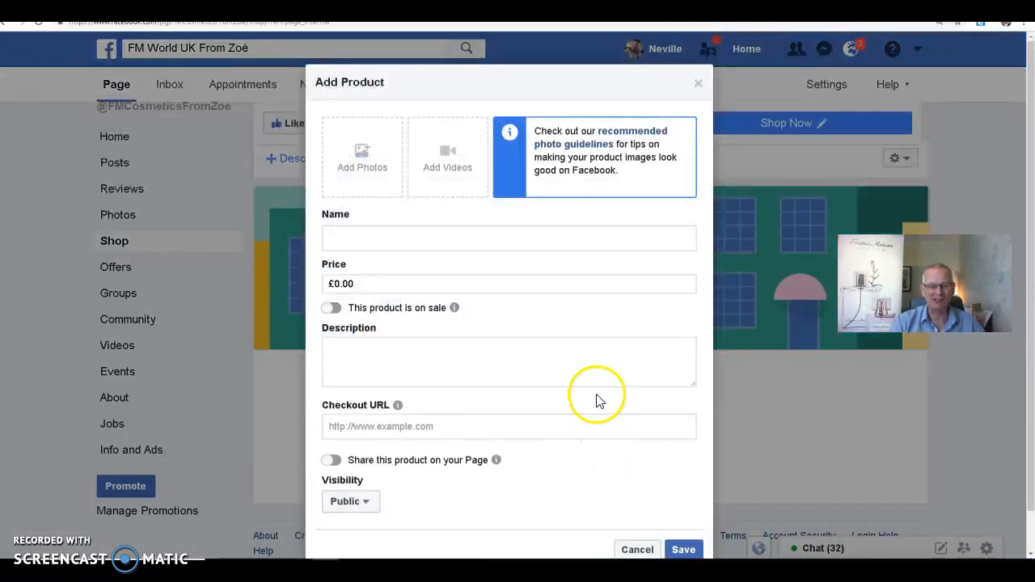
pyautogui.click(364, 154)
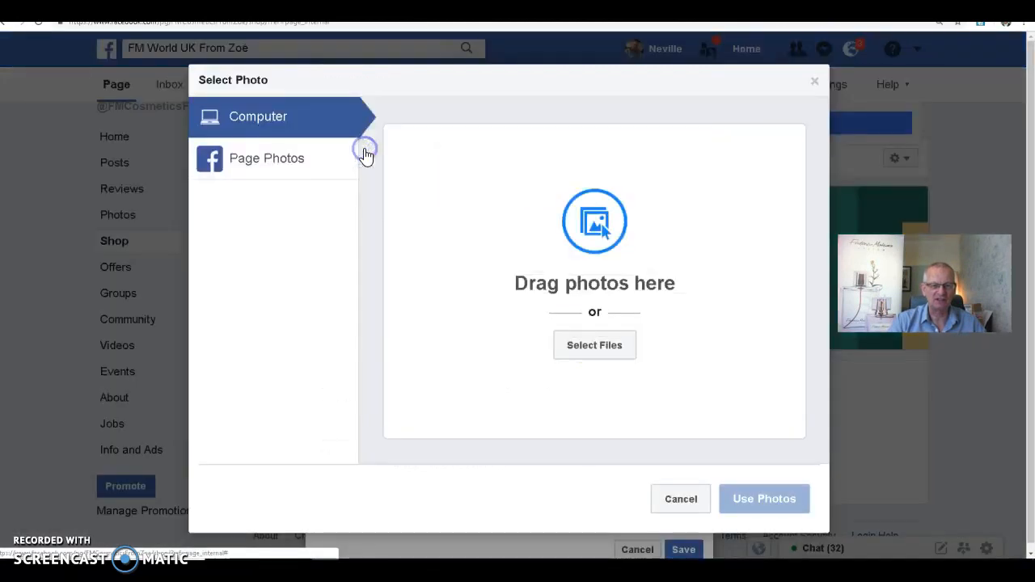
pyautogui.click(608, 346)
pyautogui.click(294, 145)
pyautogui.click(424, 272)
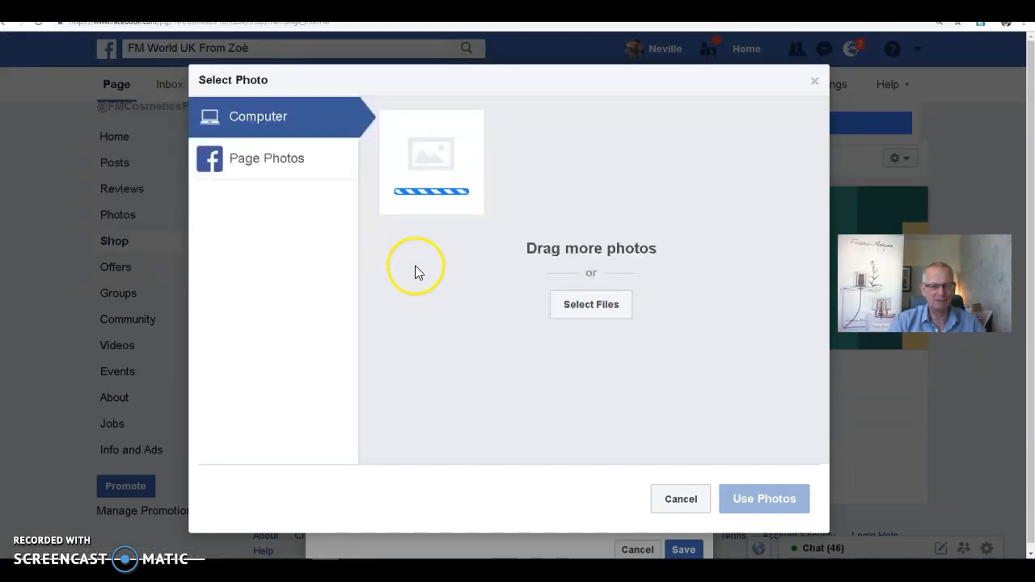
pyautogui.click(768, 497)
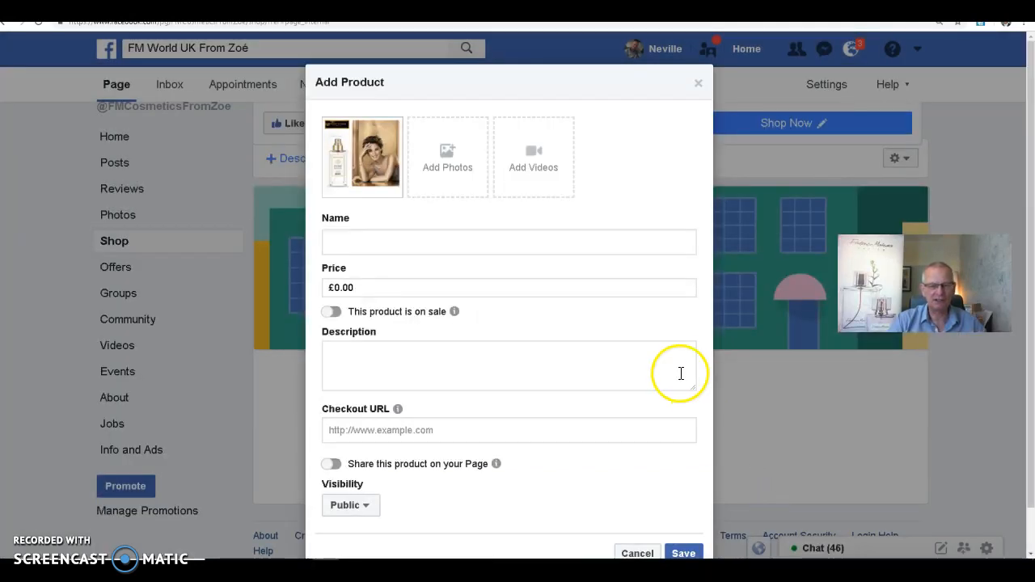
# Step: Name the product FM Pure Royal 800 and set its price to £22.50
pyautogui.click(386, 242)
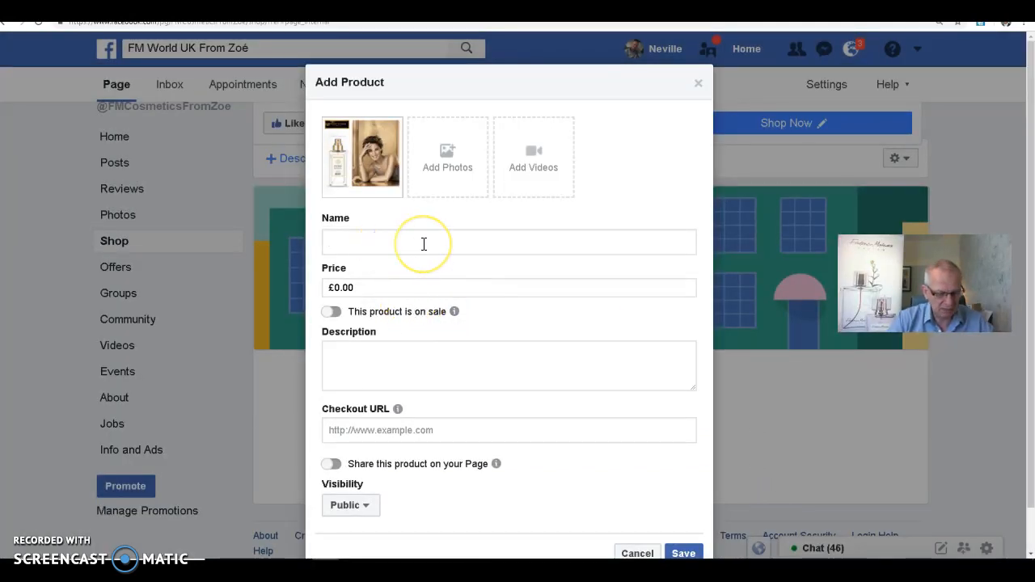
pyautogui.write('FM')
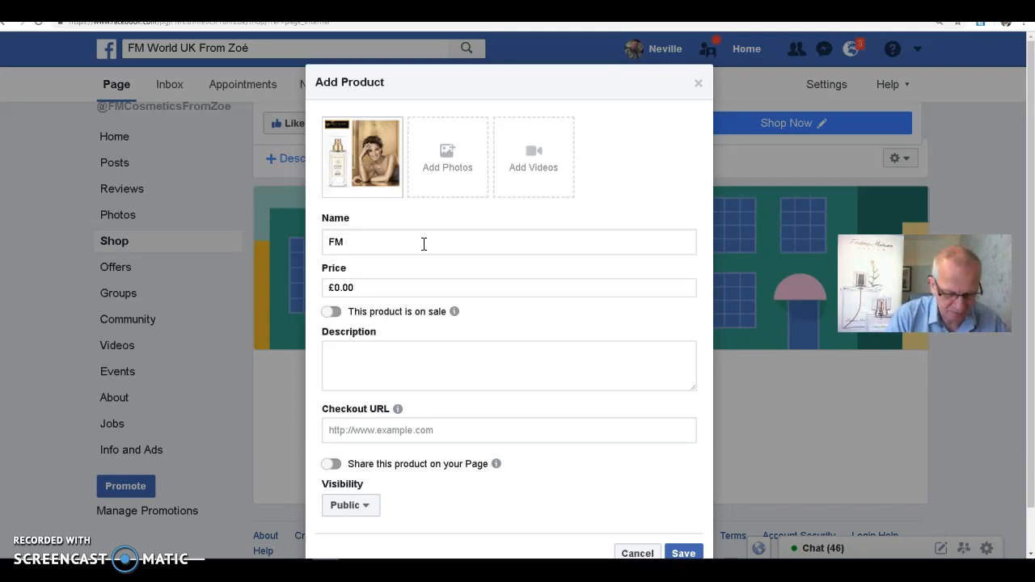
pyautogui.write('re Royal')
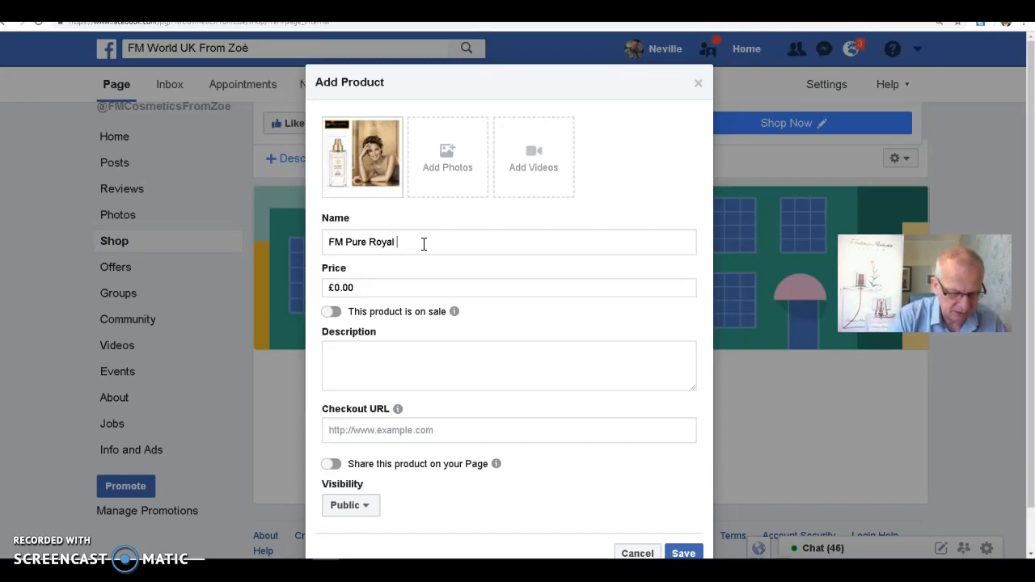
pyautogui.write(' 800')
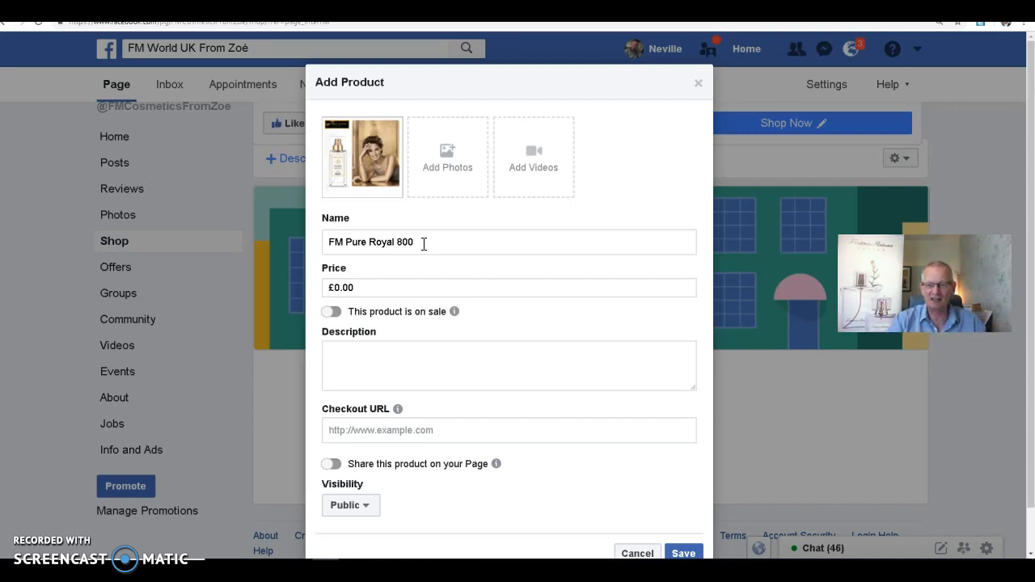
pyautogui.click(383, 286)
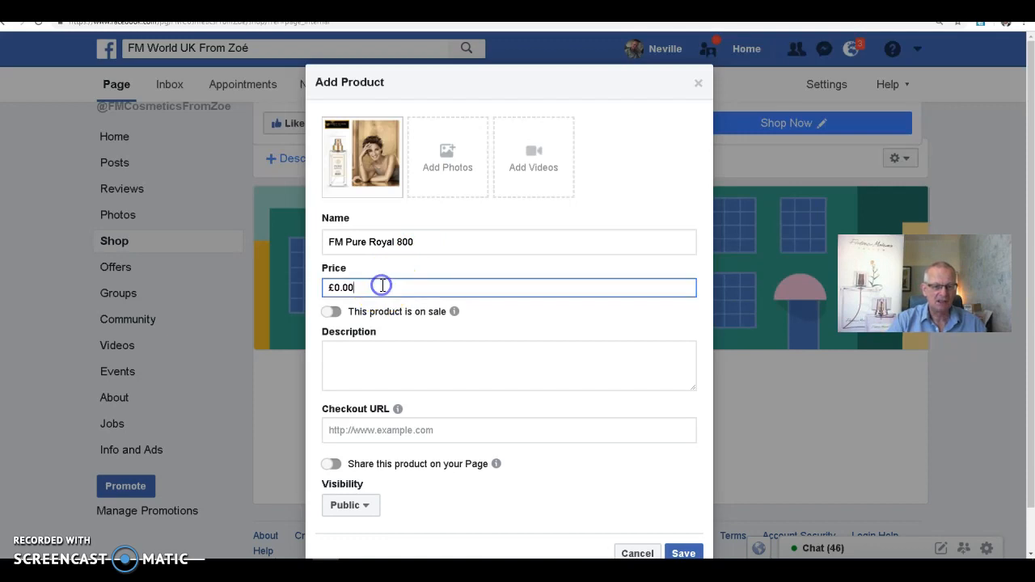
pyautogui.press('BackSpace')
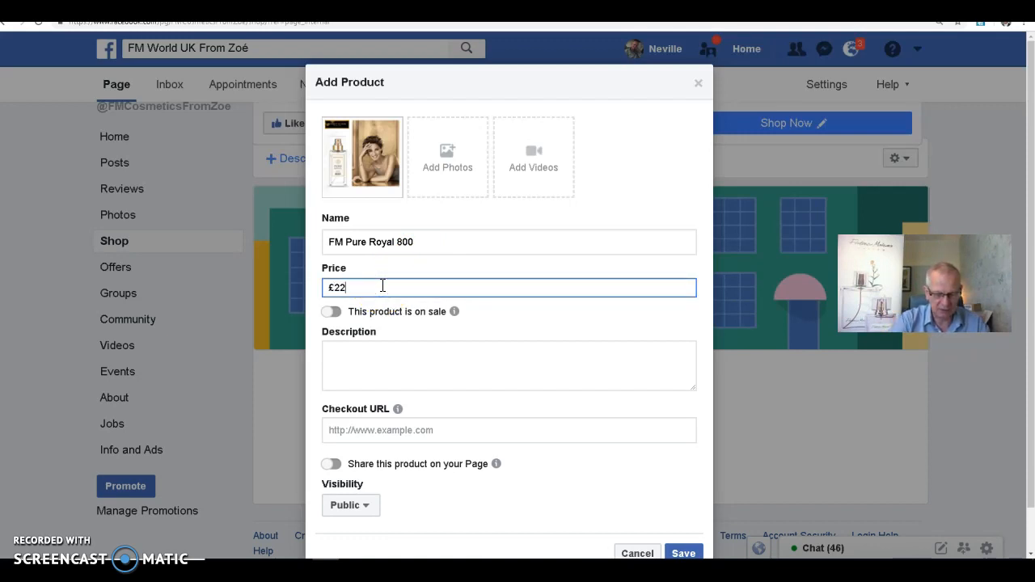
pyautogui.write('.50')
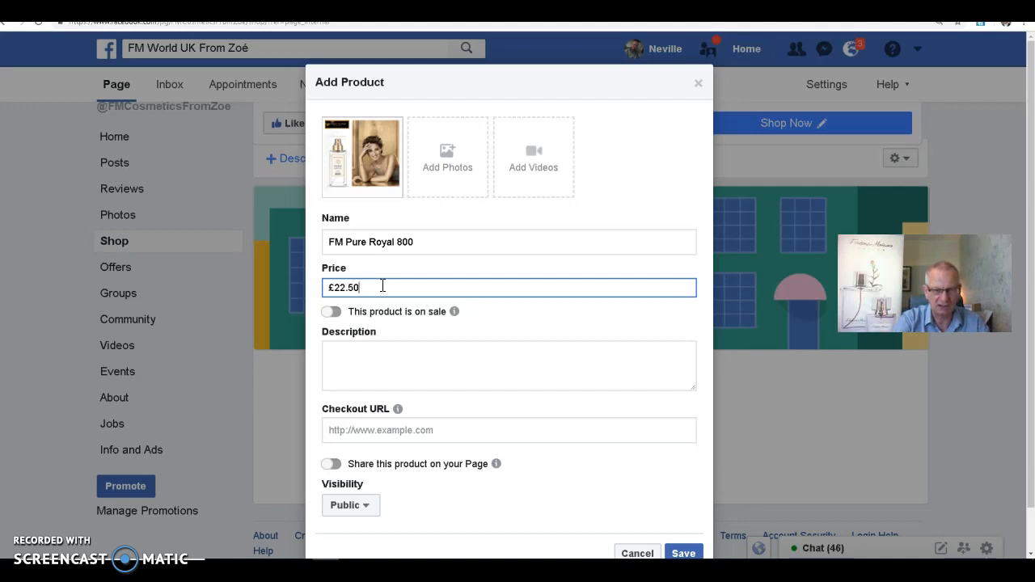
# Step: Leave the description blank and paste the copied shop-uk.fmworld.com partner link as the product's checkout URL
pyautogui.click(402, 356)
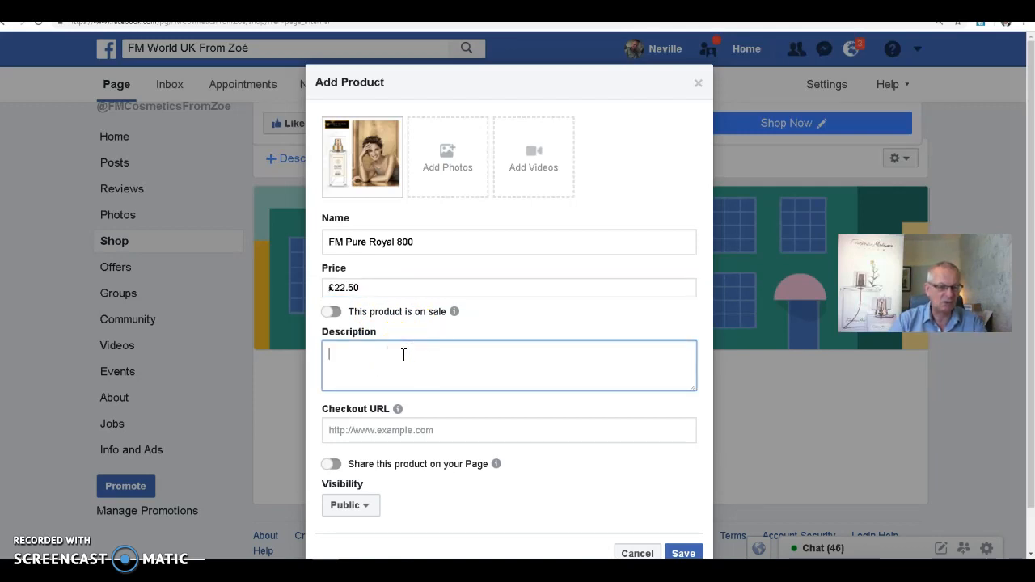
pyautogui.click(360, 432)
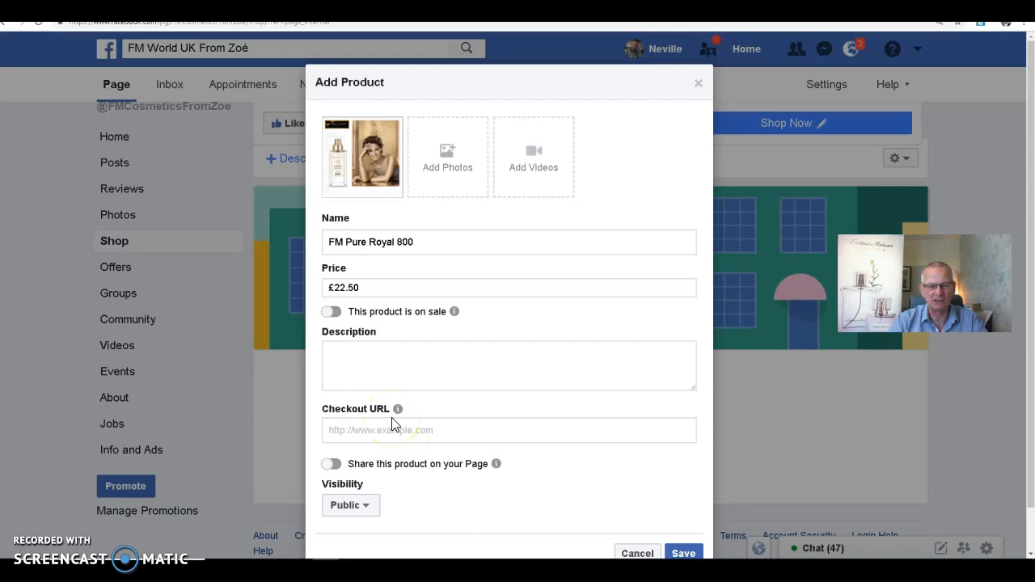
pyautogui.rightClick(358, 431)
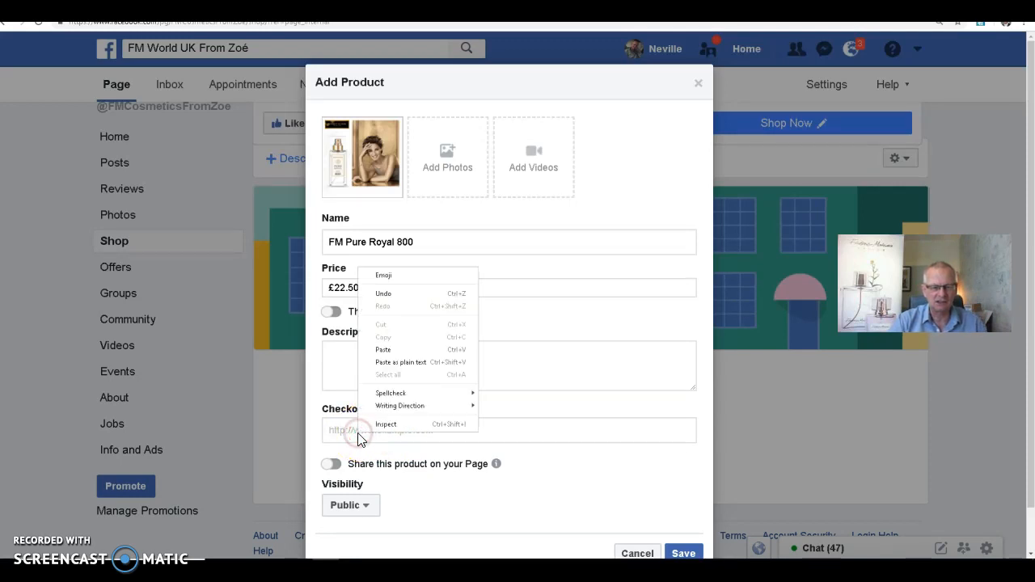
pyautogui.click(383, 349)
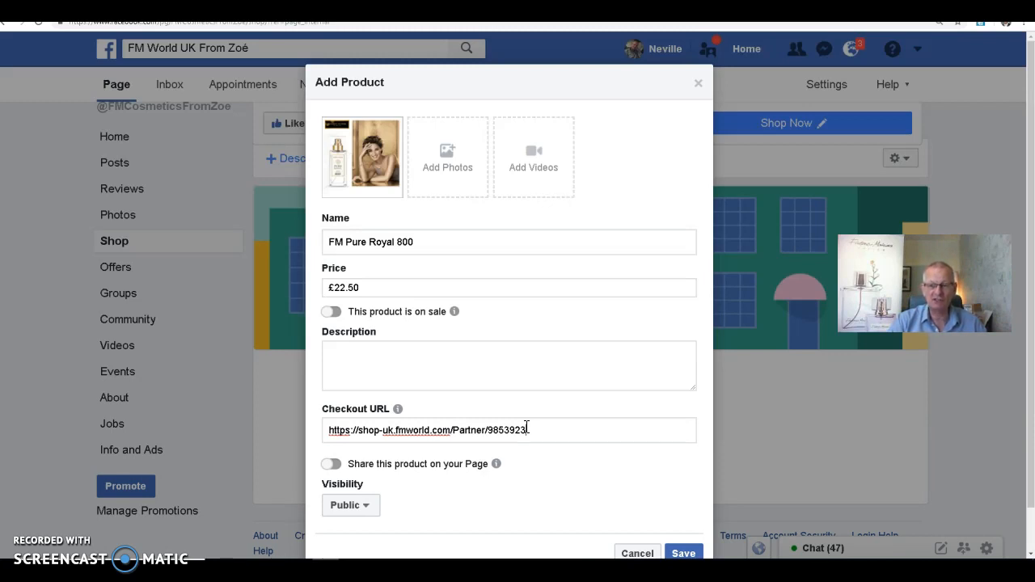
pyautogui.click(526, 427)
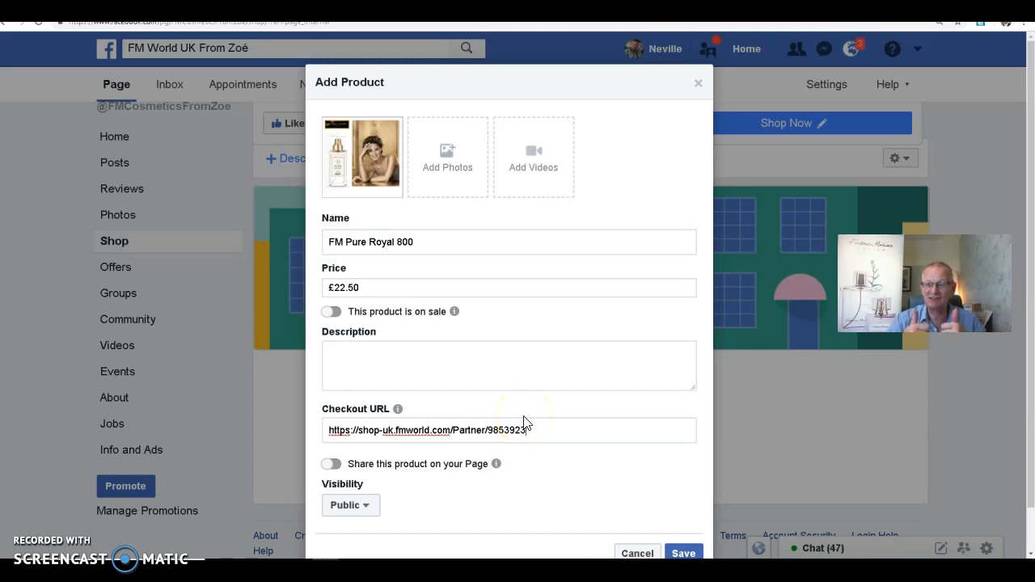
# Step: Save the new product with Public visibility and acknowledge the first-product notice
pyautogui.click(495, 416)
pyautogui.click(588, 495)
pyautogui.scroll(-1, 615, 509)
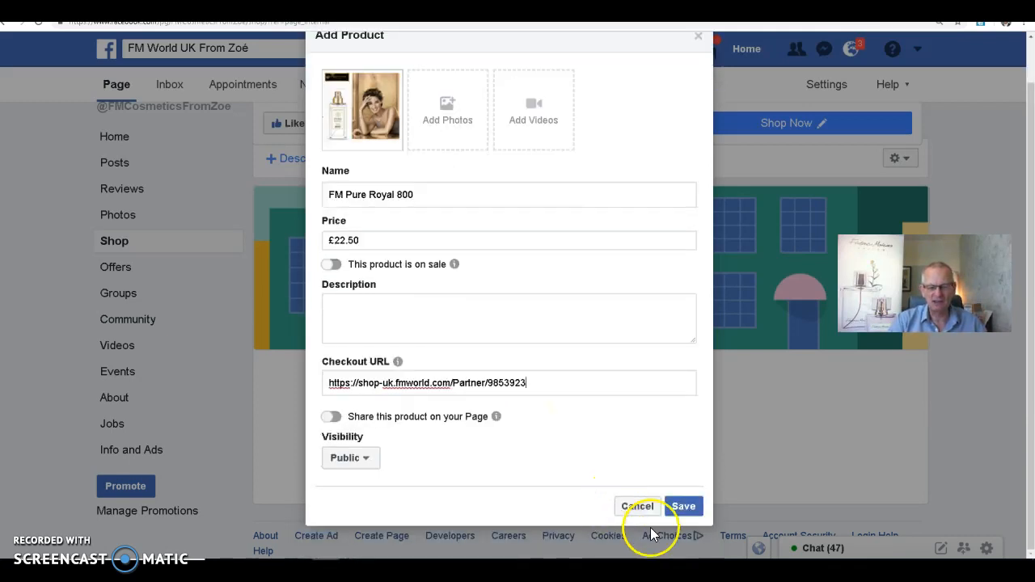
pyautogui.click(681, 510)
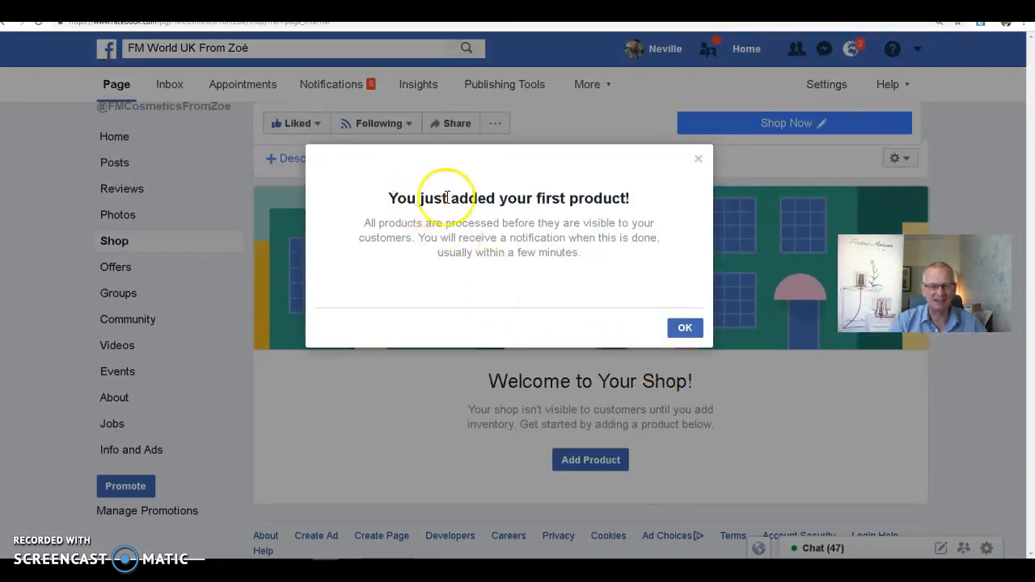
pyautogui.click(684, 325)
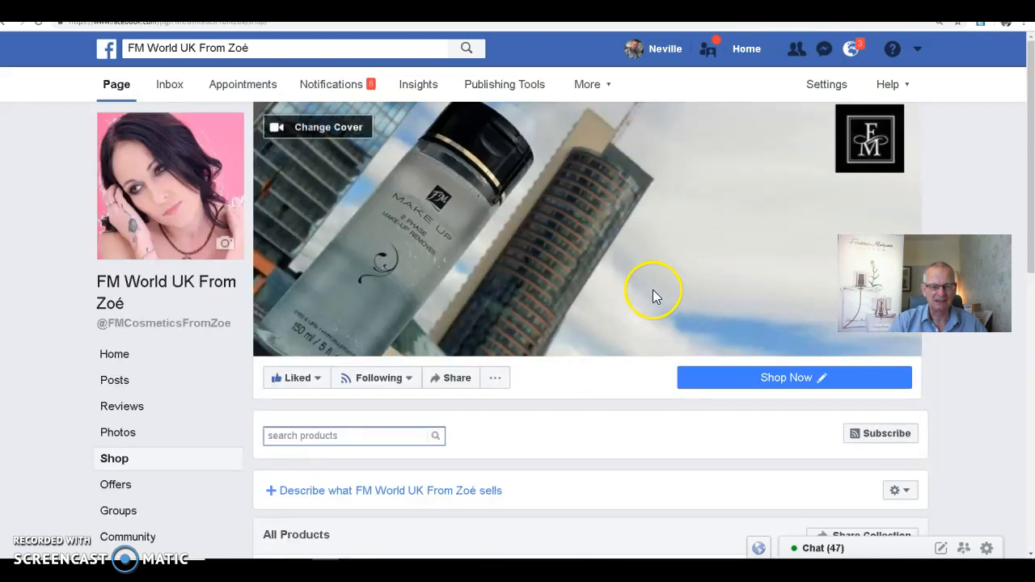
# Step: Check the new product in the shop's product list and view the blank form for adding another one
pyautogui.scroll(-3, 600, 279)
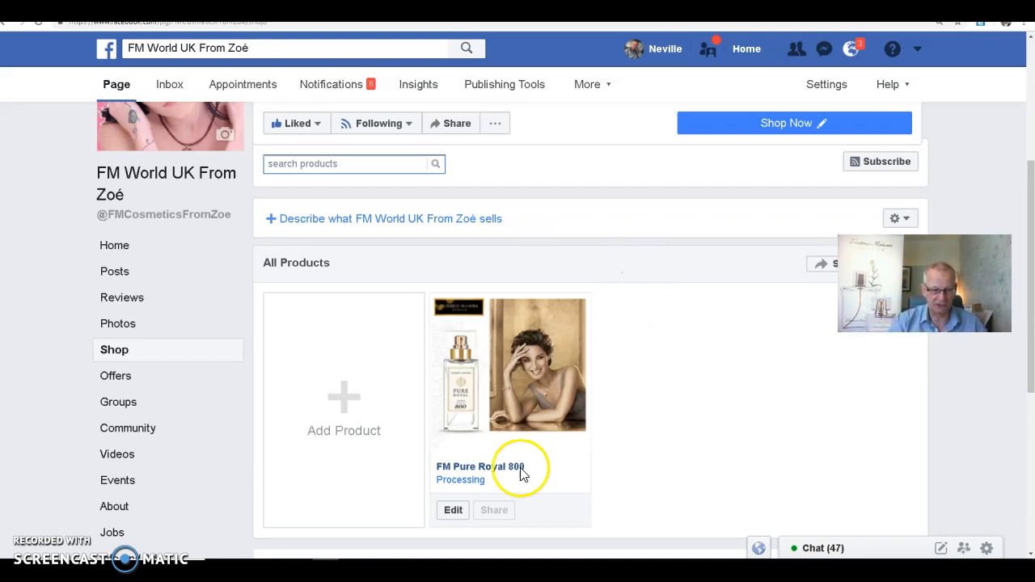
pyautogui.click(342, 427)
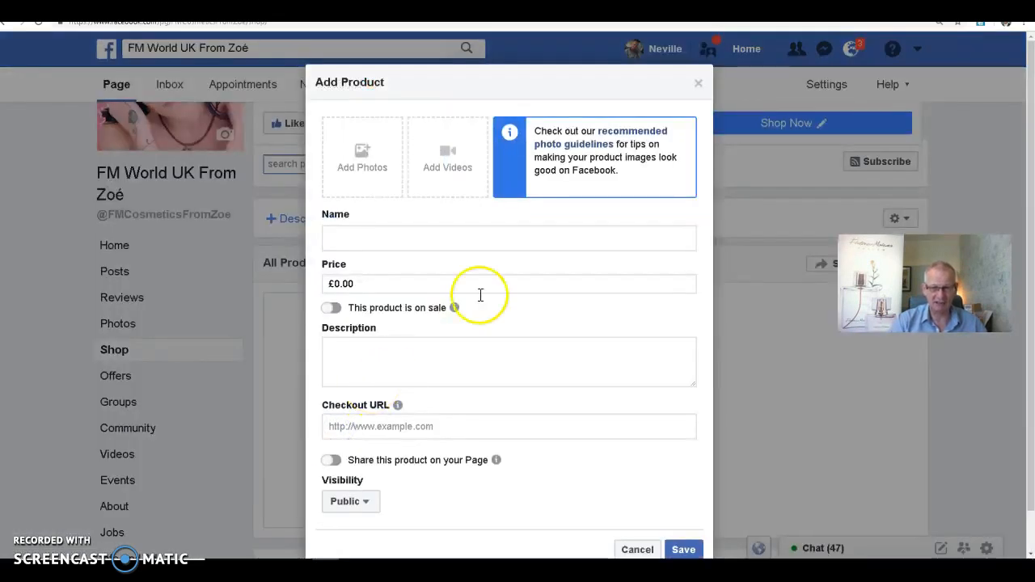
pyautogui.click(697, 83)
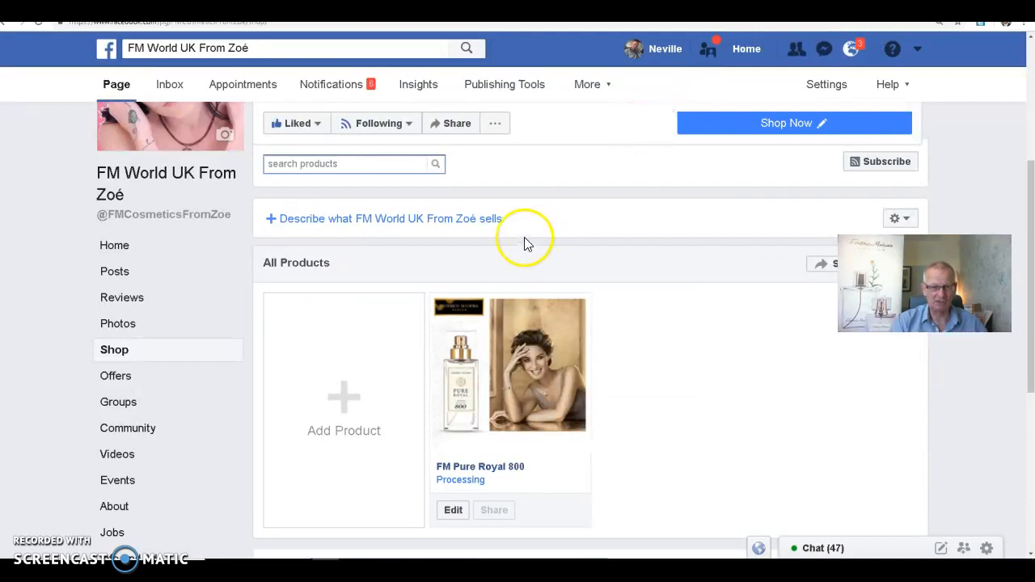
# Step: Go to the page's home view and look over its post area and page information
pyautogui.click(125, 83)
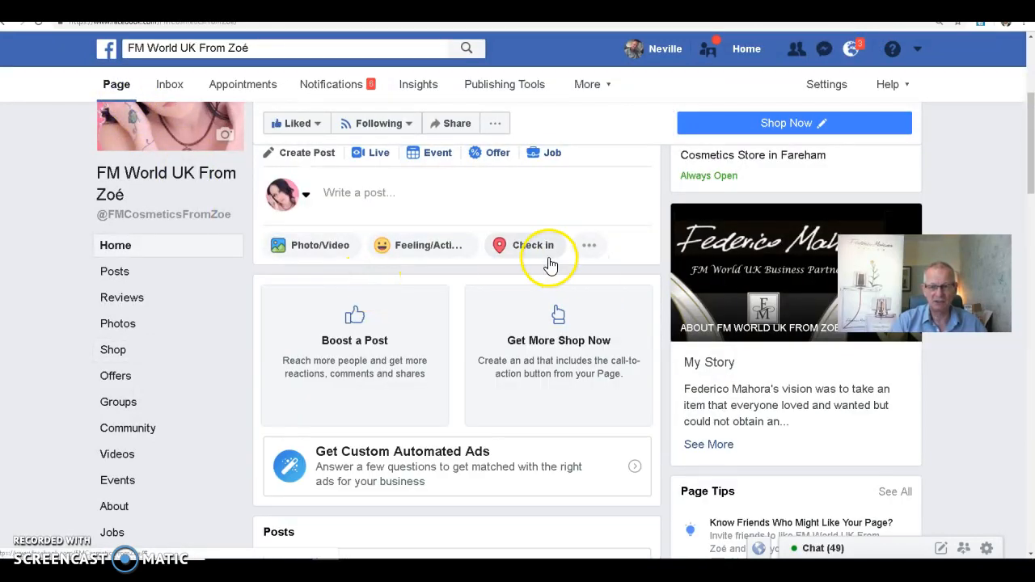
pyautogui.scroll(-3, 548, 263)
pyautogui.scroll(2, 550, 263)
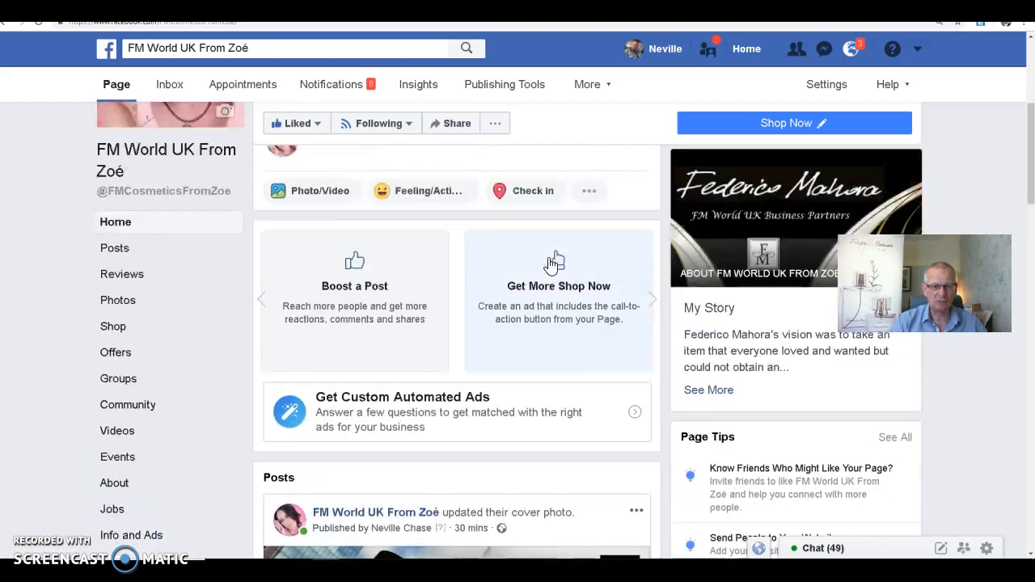
pyautogui.scroll(1, 550, 259)
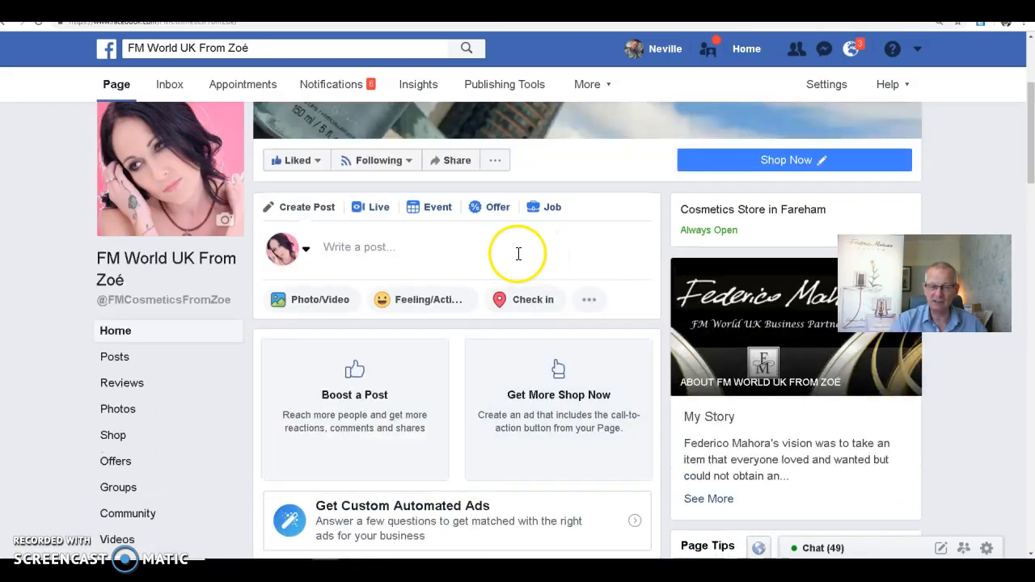
# Step: Reopen the Shop section and check the FM Pure Royal 800 listing under All Products
pyautogui.click(112, 437)
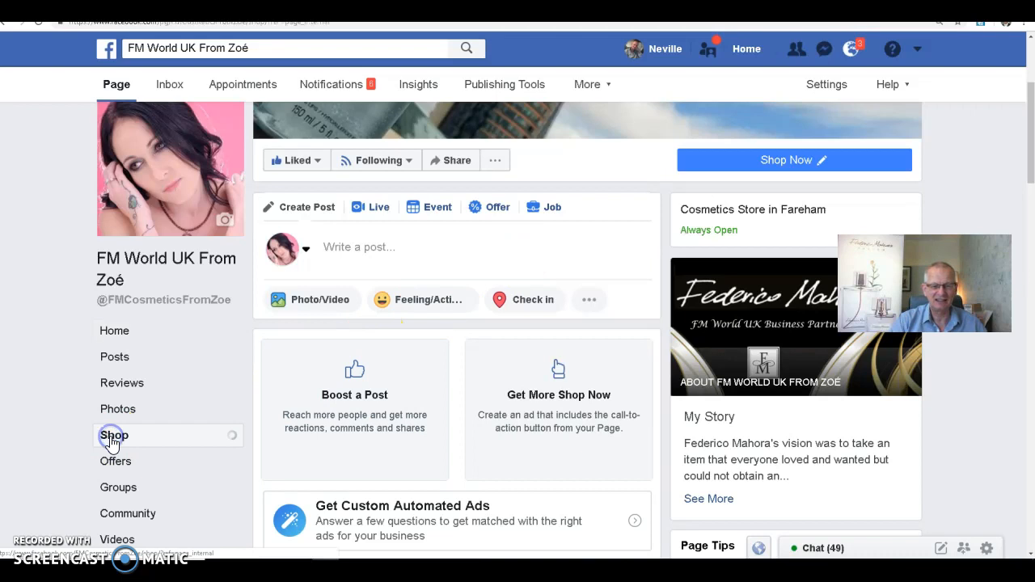
pyautogui.scroll(-2, 624, 342)
pyautogui.scroll(-1, 625, 345)
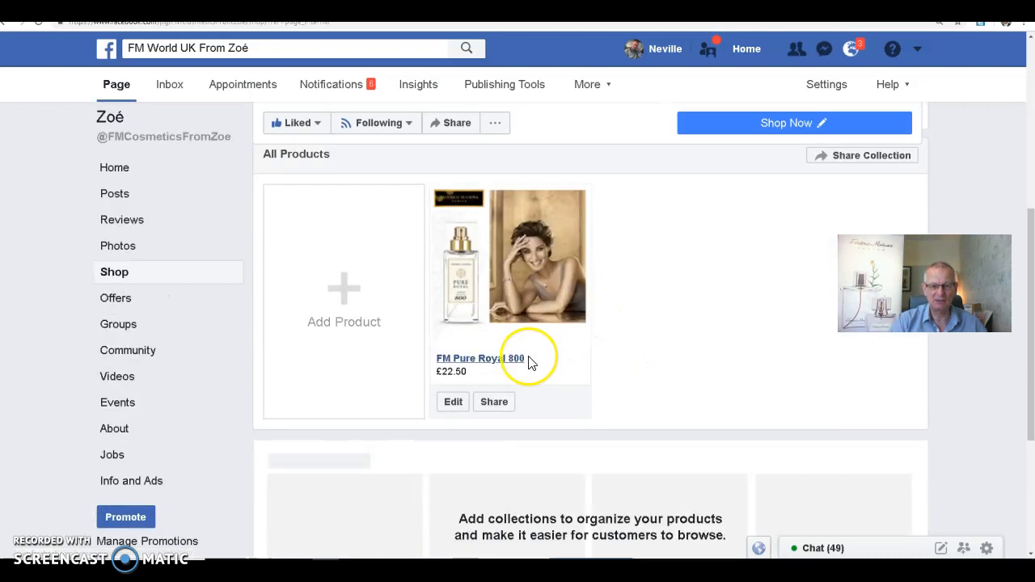